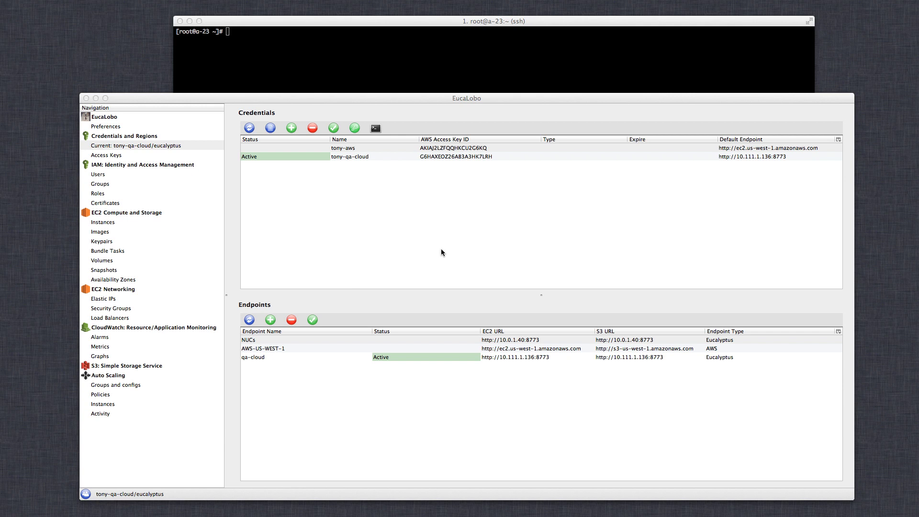
Refresh the credentials and endpoints overview and select the tony-aws credentials
{"action": "left_click", "coordinate": [148, 138]}
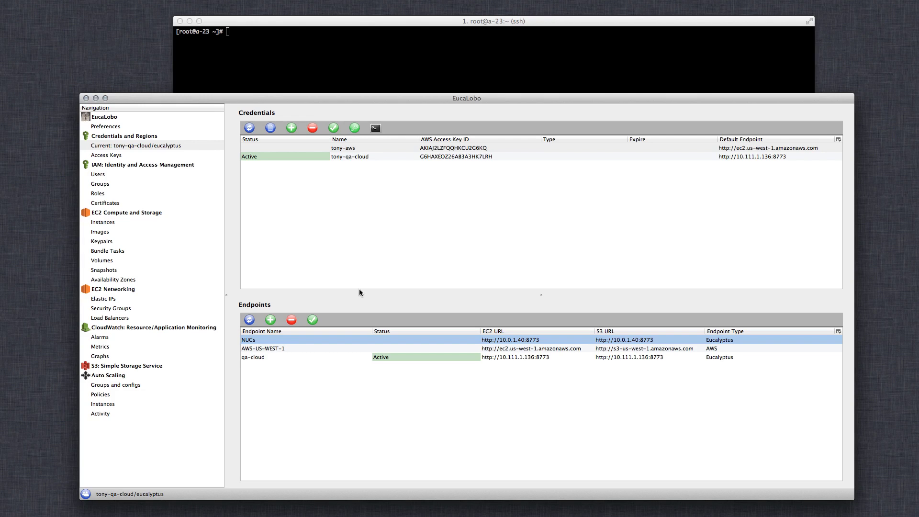
{"action": "left_click", "coordinate": [342, 149]}
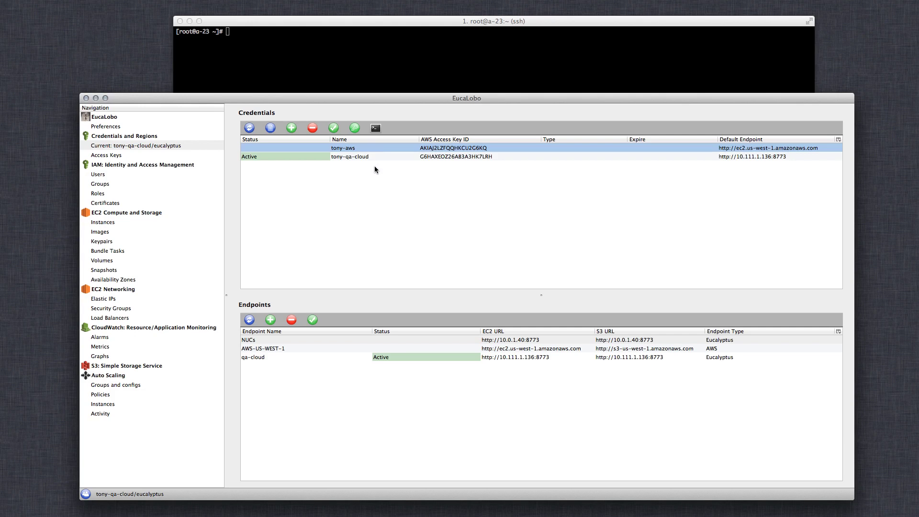
Begin a new Eucalyptus-type endpoint named euca-demo, then bring the ssh terminal forward
{"action": "left_click", "coordinate": [270, 320]}
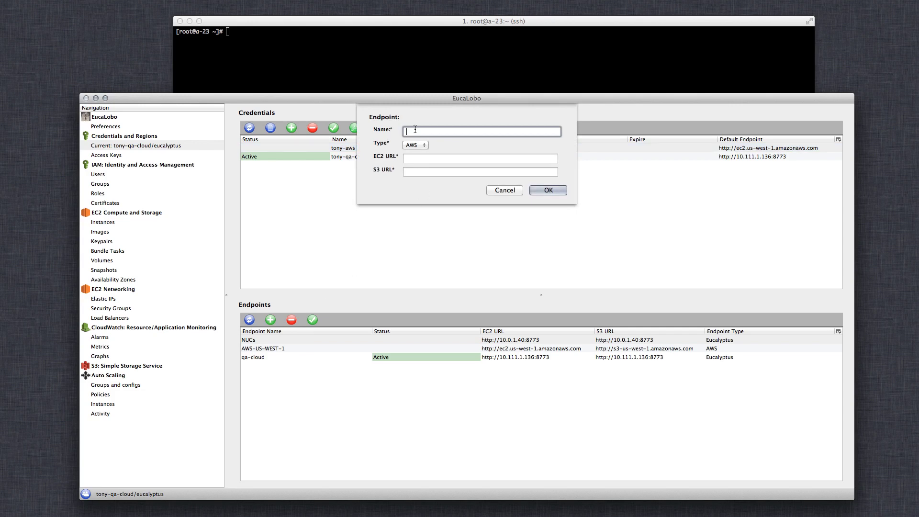
{"action": "type", "text": "euca-demo"}
{"action": "left_click", "coordinate": [416, 145]}
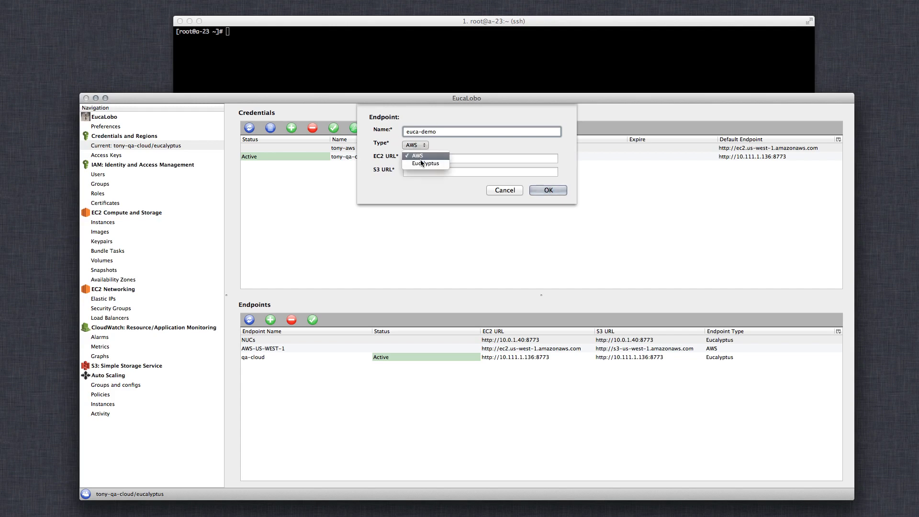
{"action": "left_click", "coordinate": [422, 163]}
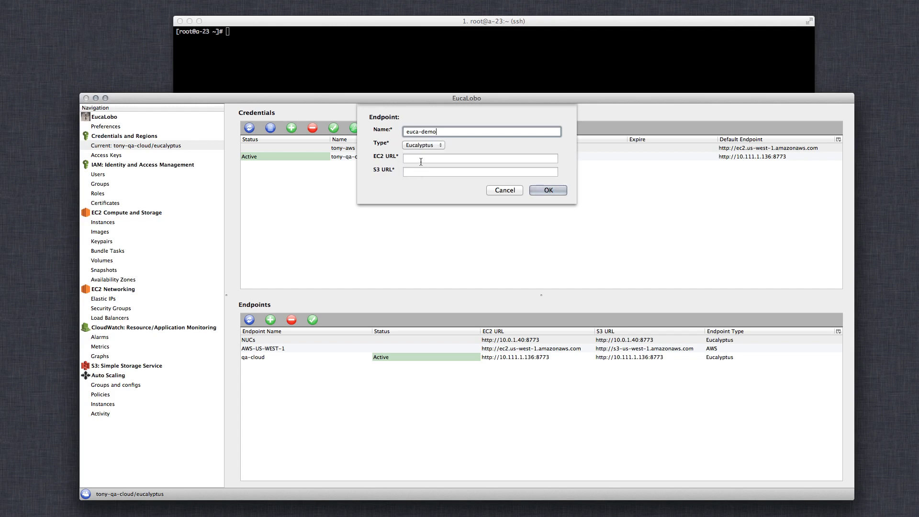
{"action": "left_click", "coordinate": [421, 162]}
{"action": "left_click", "coordinate": [374, 55]}
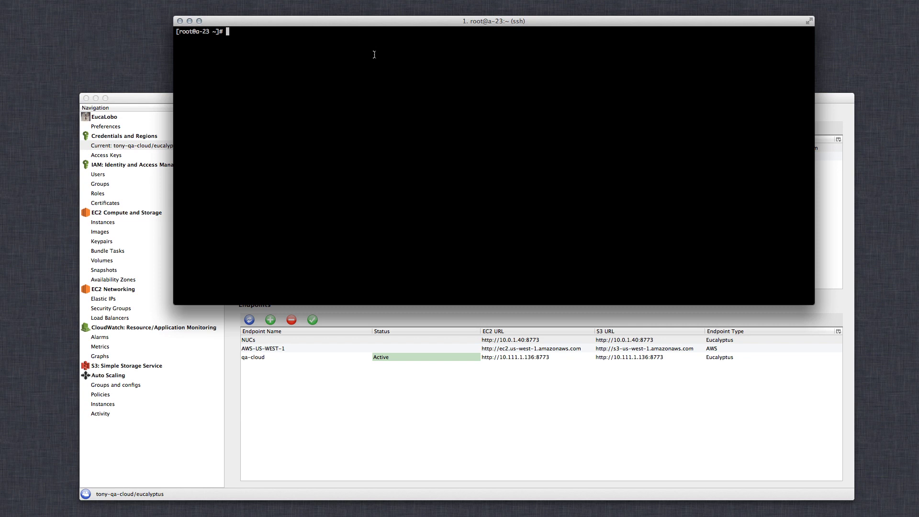
{"action": "type", "text": "more eucarc"}
{"action": "key", "text": "Return"}
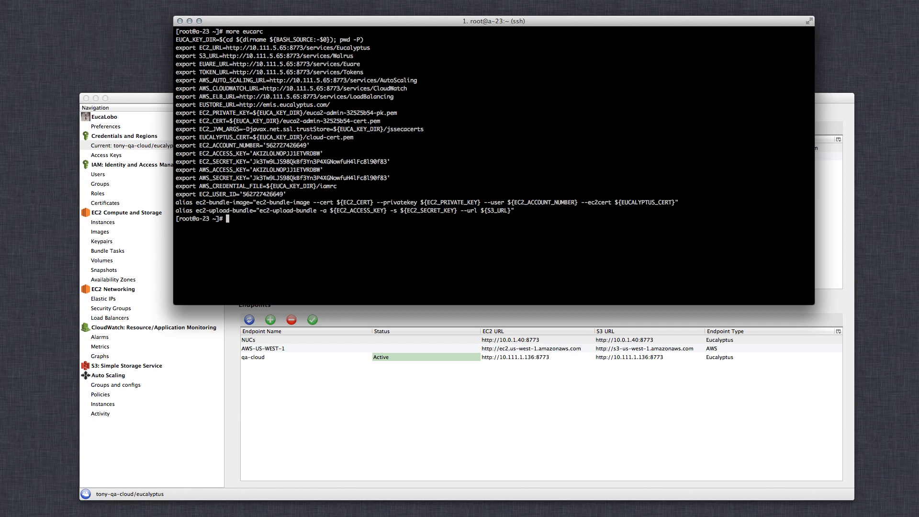
{"action": "left_click", "coordinate": [345, 383]}
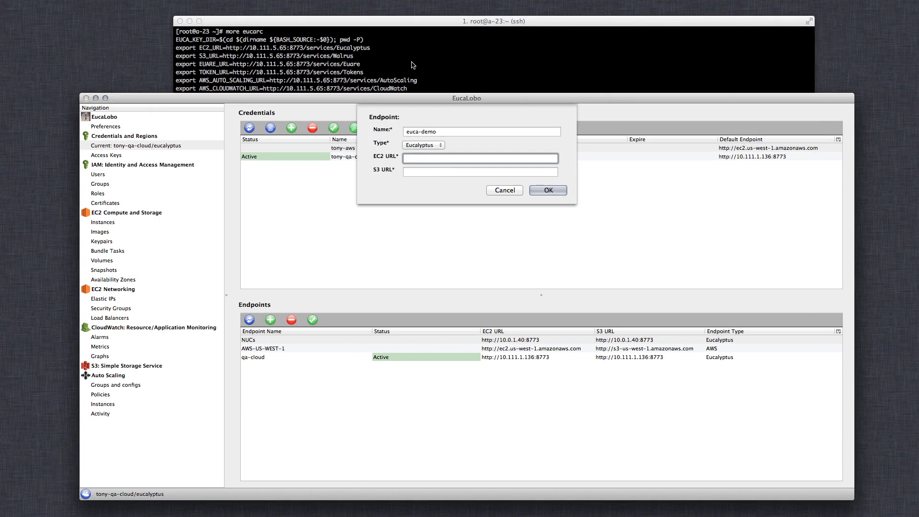
{"action": "left_click", "coordinate": [321, 79]}
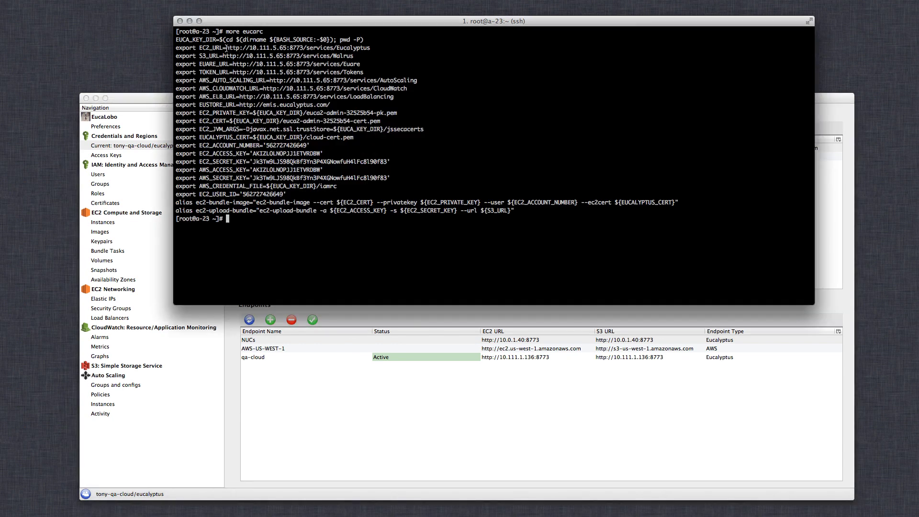
{"action": "left_click_drag", "start_coordinate": [226, 48], "coordinate": [303, 48]}
{"action": "key", "text": "super+c"}
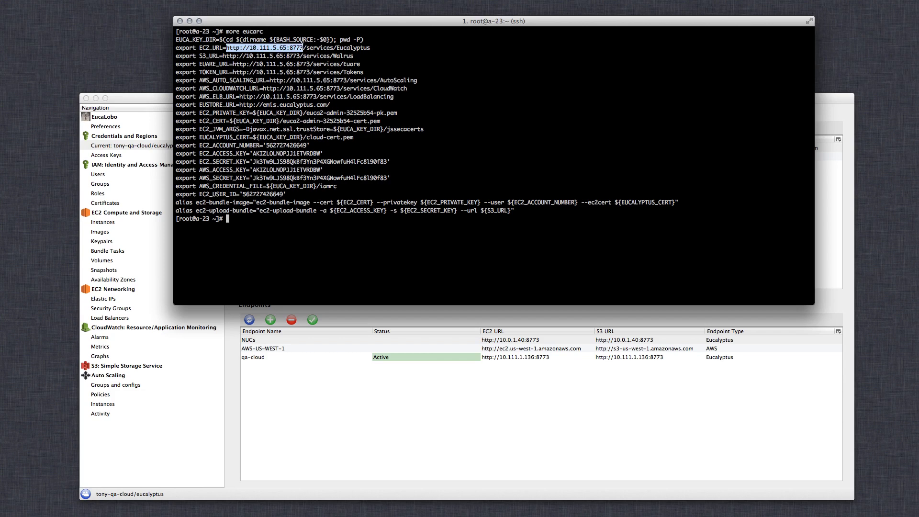
{"action": "left_click", "coordinate": [337, 387]}
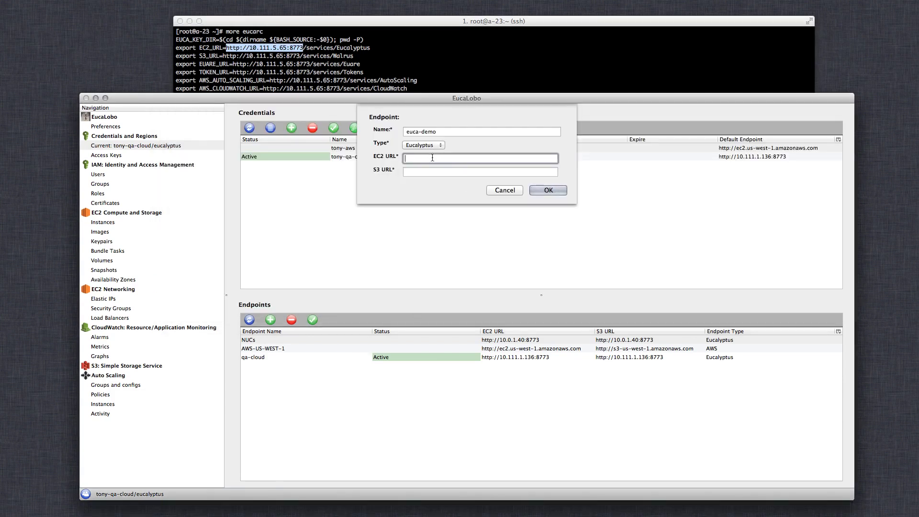
{"action": "key", "text": "super+v"}
{"action": "left_click", "coordinate": [416, 171]}
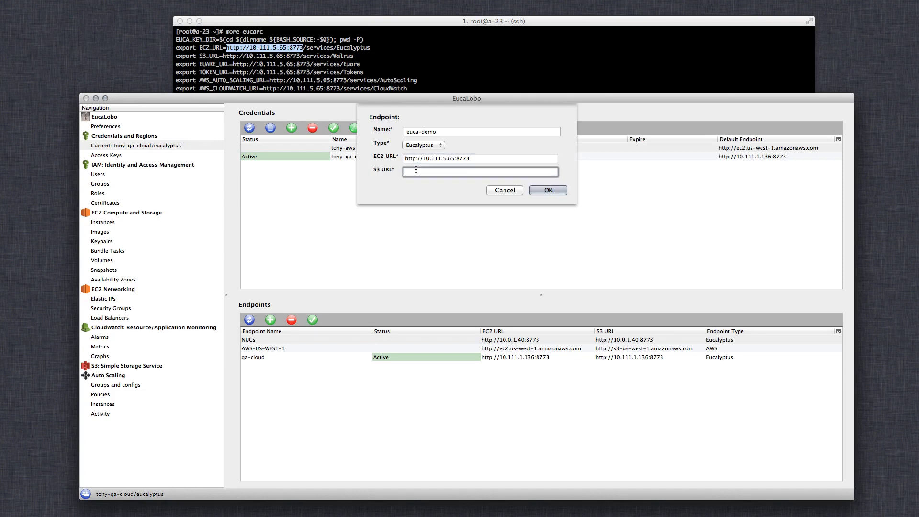
{"action": "key", "text": "super+v"}
{"action": "left_click_drag", "start_coordinate": [423, 172], "coordinate": [455, 172]}
{"action": "left_click", "coordinate": [549, 191]}
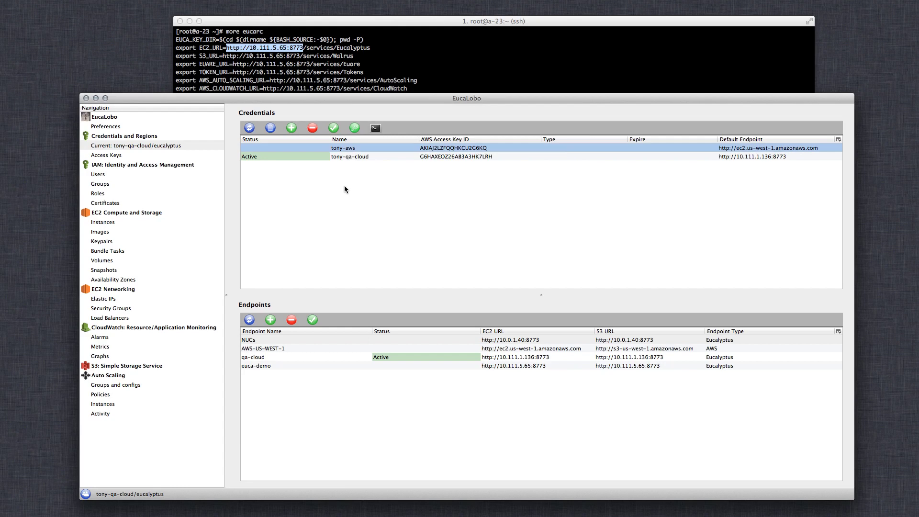
Start new access credentials named euca-demo-admin
{"action": "left_click", "coordinate": [291, 128]}
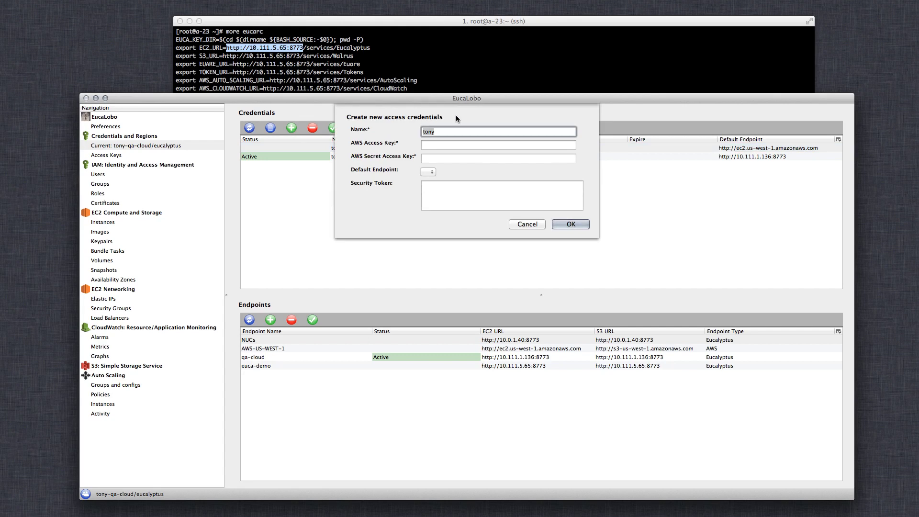
{"action": "type", "text": "euca"}
{"action": "key", "text": "BackSpace"}
{"action": "key", "text": "BackSpace"}
{"action": "key", "text": "BackSpace"}
{"action": "key", "text": "BackSpace"}
{"action": "type", "text": "euca-demo-admin"}
Copy the EC2 access key and secret key from the terminal into the credentials form
{"action": "left_click", "coordinate": [446, 146]}
{"action": "left_click", "coordinate": [397, 68]}
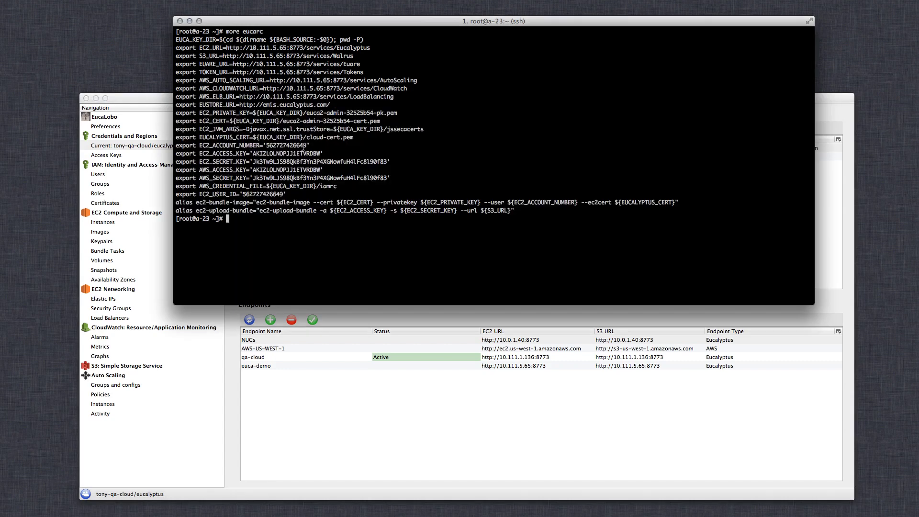
{"action": "double_click", "coordinate": [292, 154]}
{"action": "key", "text": "super+c"}
{"action": "left_click", "coordinate": [310, 390]}
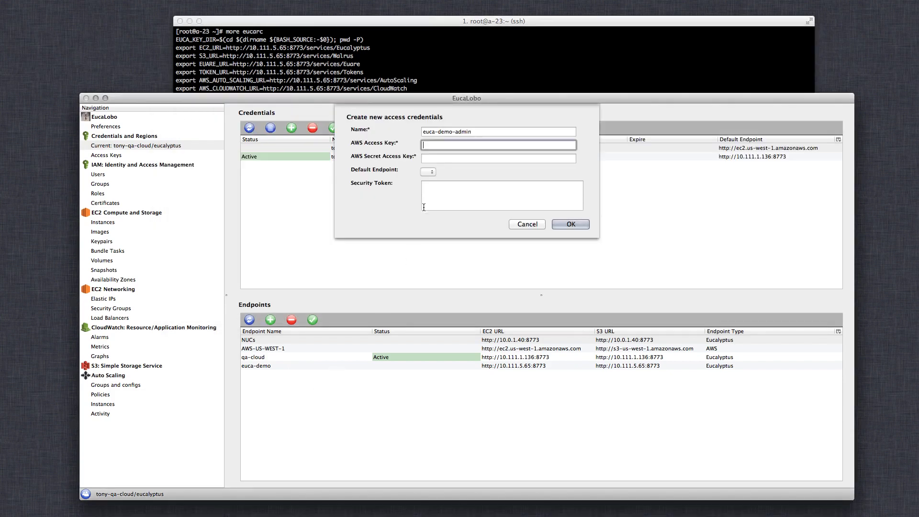
{"action": "key", "text": "super+v"}
{"action": "left_click", "coordinate": [472, 158]}
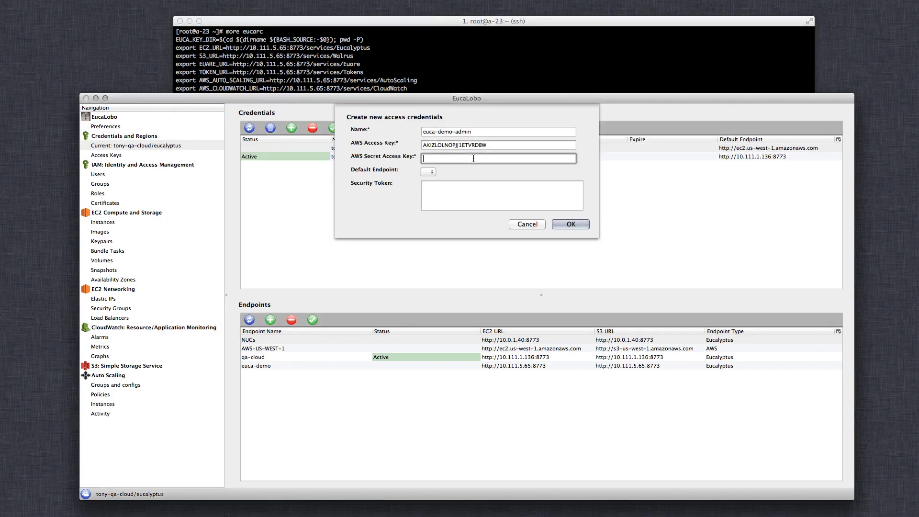
{"action": "left_click", "coordinate": [445, 75]}
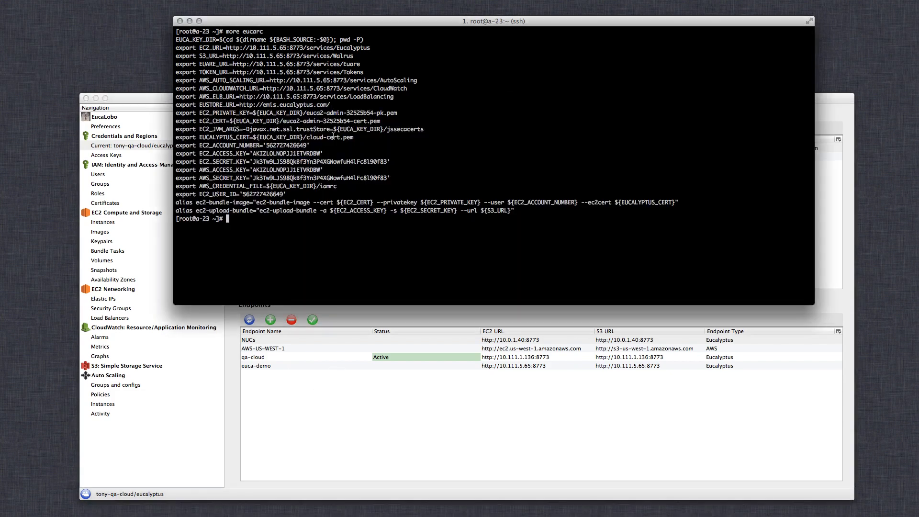
{"action": "double_click", "coordinate": [308, 162]}
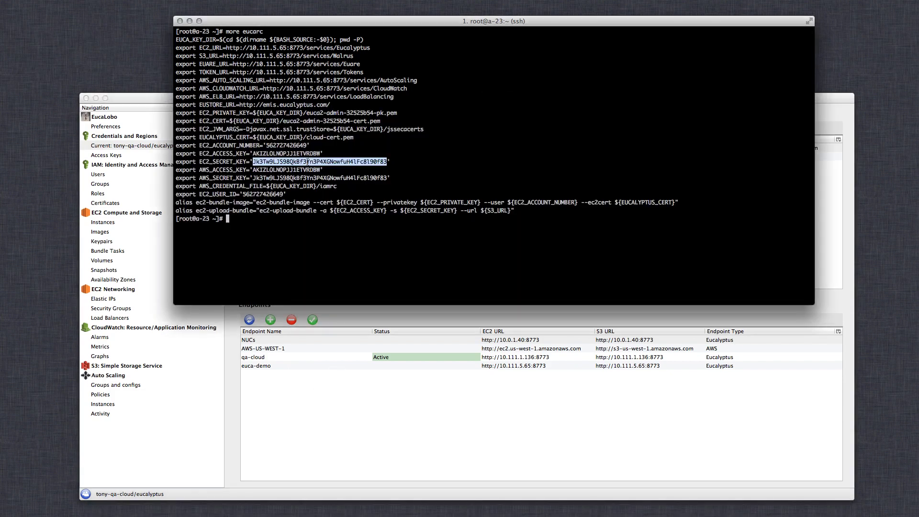
{"action": "left_click", "coordinate": [345, 422]}
{"action": "key", "text": "super+v"}
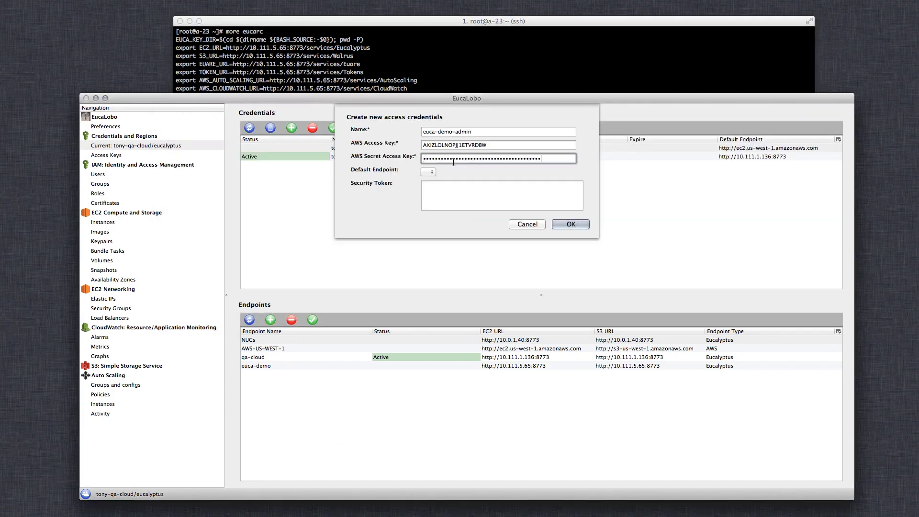
Choose euca-demo as the default endpoint and save the euca-demo-admin credentials
{"action": "left_click", "coordinate": [429, 171]}
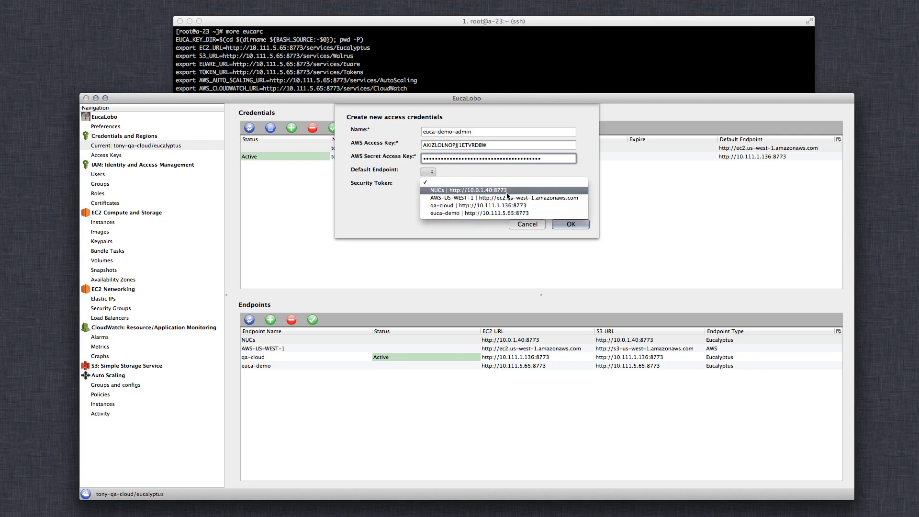
{"action": "left_click", "coordinate": [522, 214]}
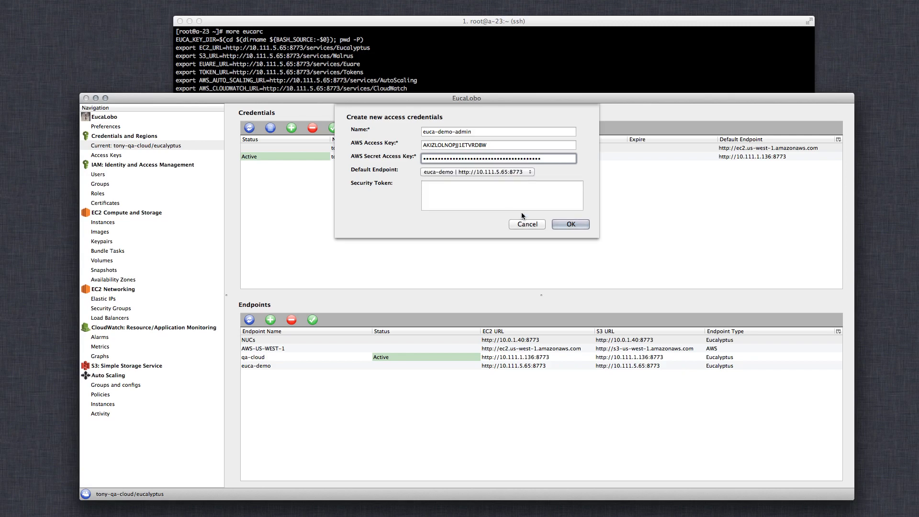
{"action": "left_click", "coordinate": [588, 224]}
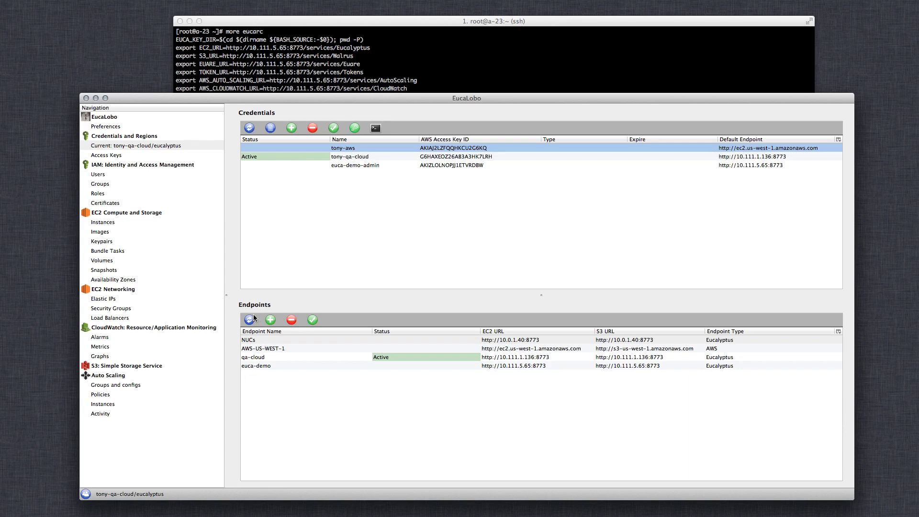
{"action": "left_click", "coordinate": [116, 222]}
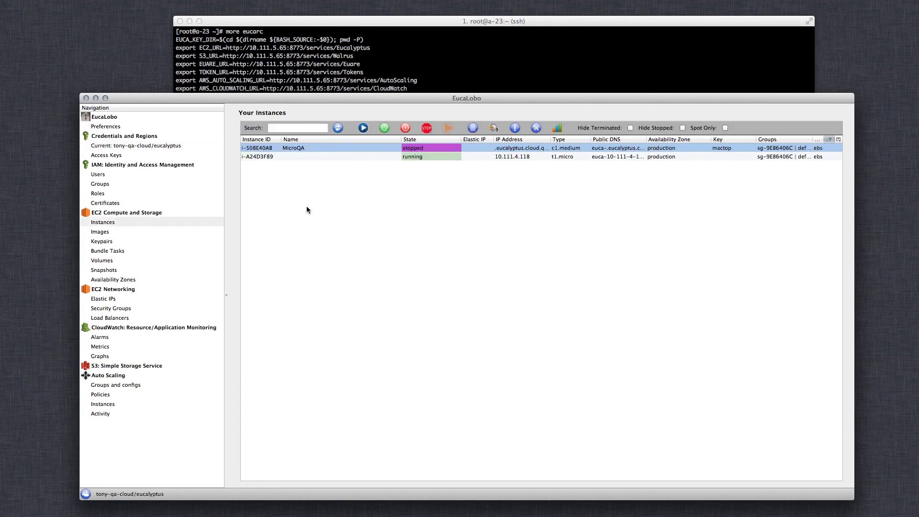
{"action": "left_click", "coordinate": [112, 233]}
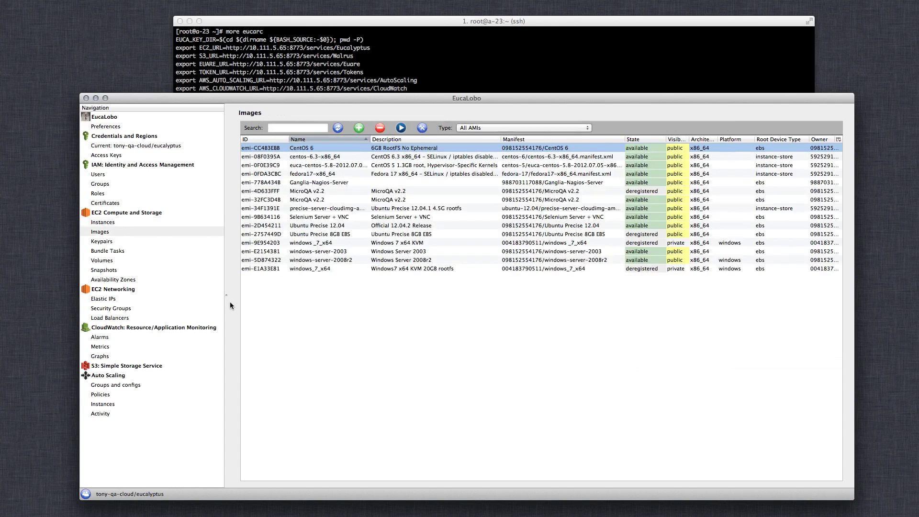
{"action": "left_click", "coordinate": [131, 317]}
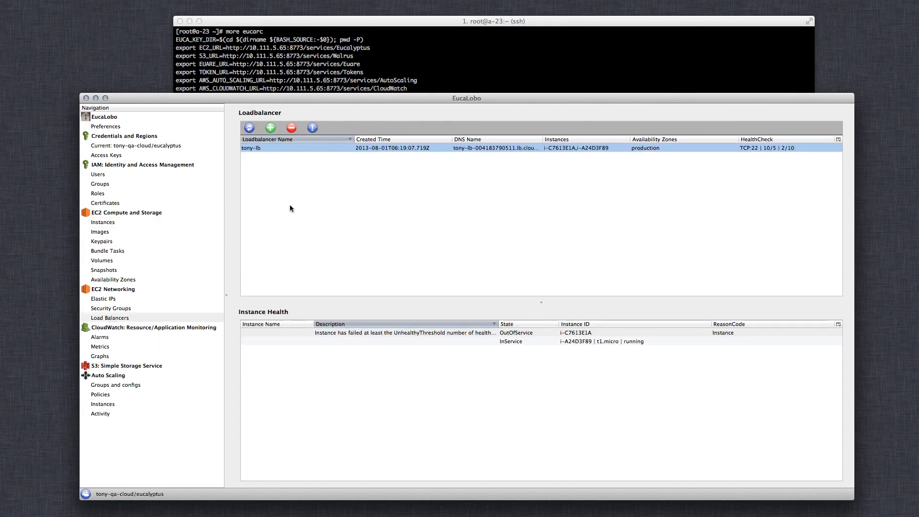
{"action": "left_click", "coordinate": [135, 146]}
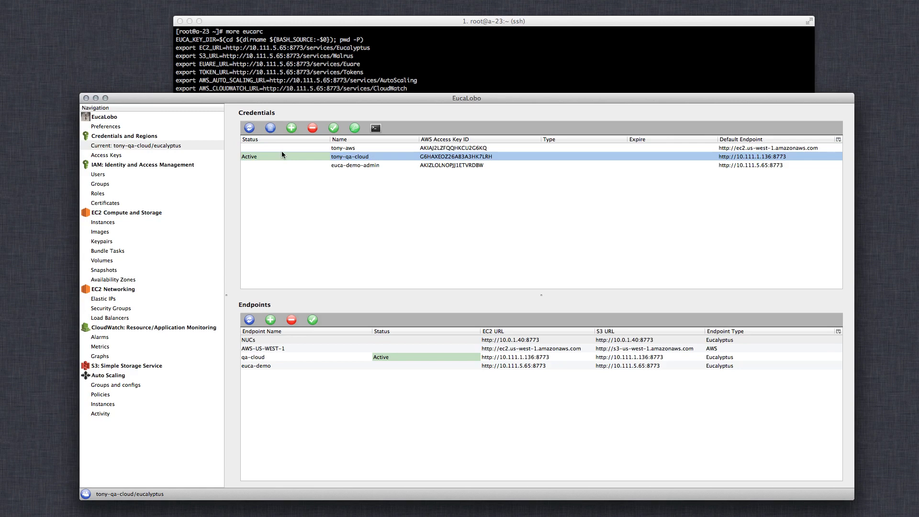
Activate the euca-demo-admin credentials and view the euca-demo instances and images
{"action": "left_click", "coordinate": [363, 165]}
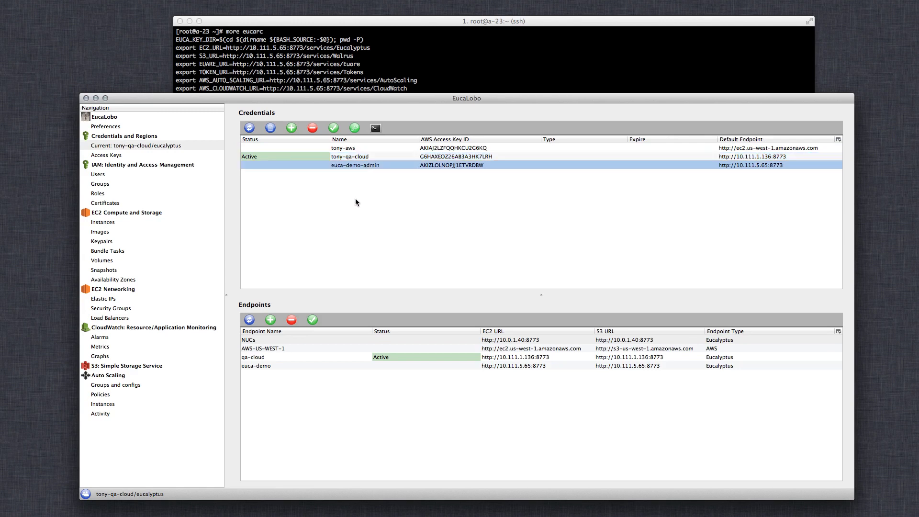
{"action": "left_click", "coordinate": [334, 129]}
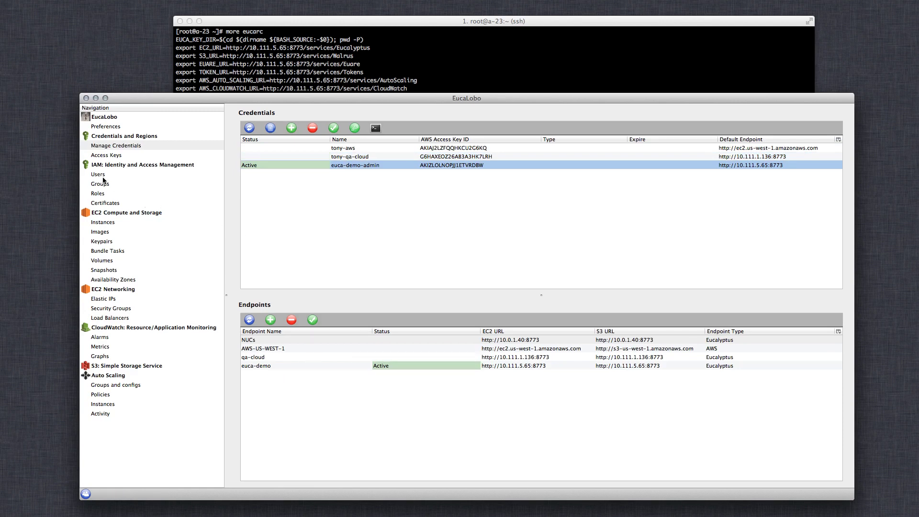
{"action": "left_click", "coordinate": [104, 224]}
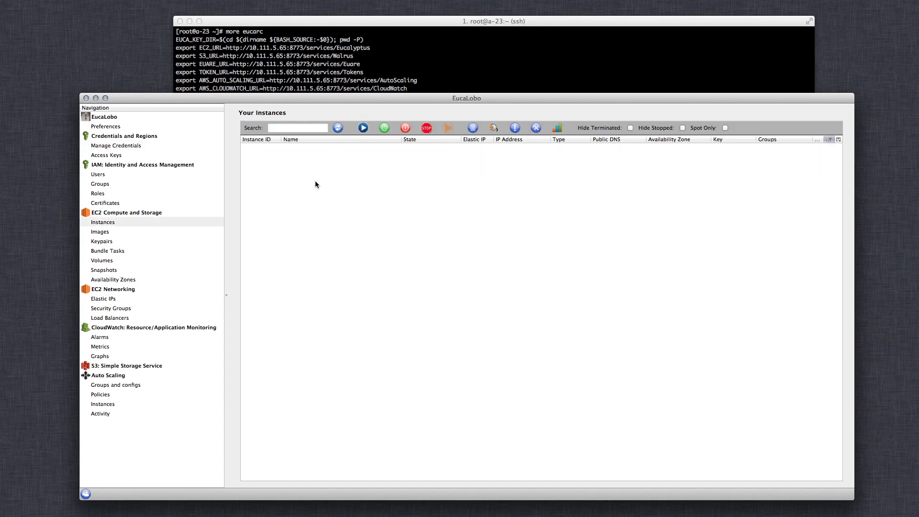
{"action": "left_click", "coordinate": [106, 233]}
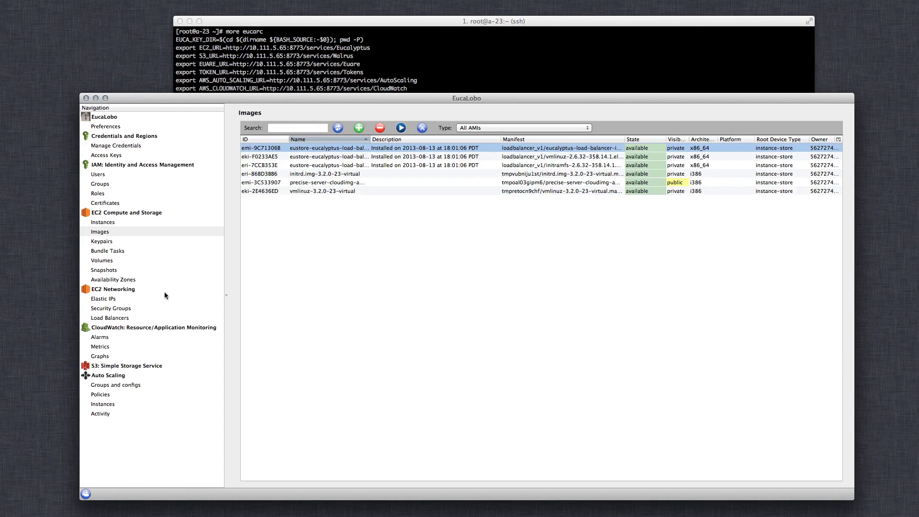
Browse euca-demo load balancers, security groups and instances, then return to the credentials list
{"action": "left_click", "coordinate": [122, 320]}
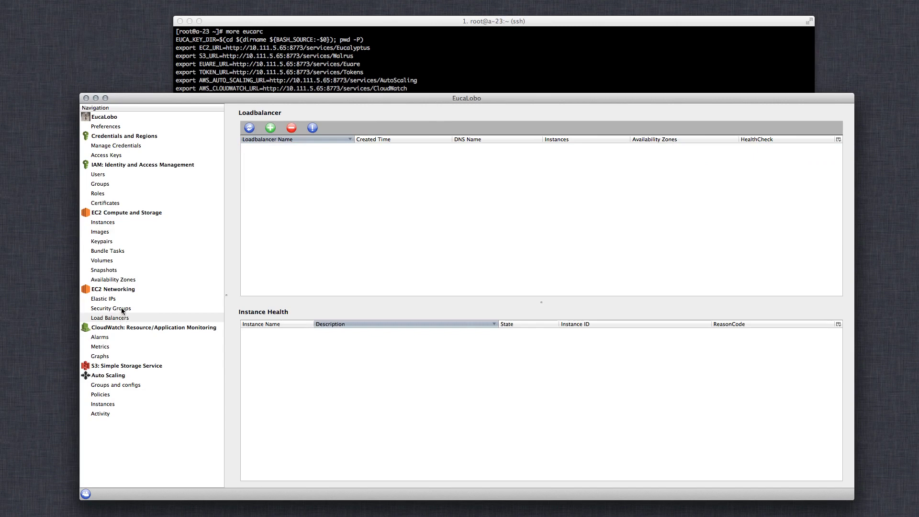
{"action": "left_click", "coordinate": [122, 310]}
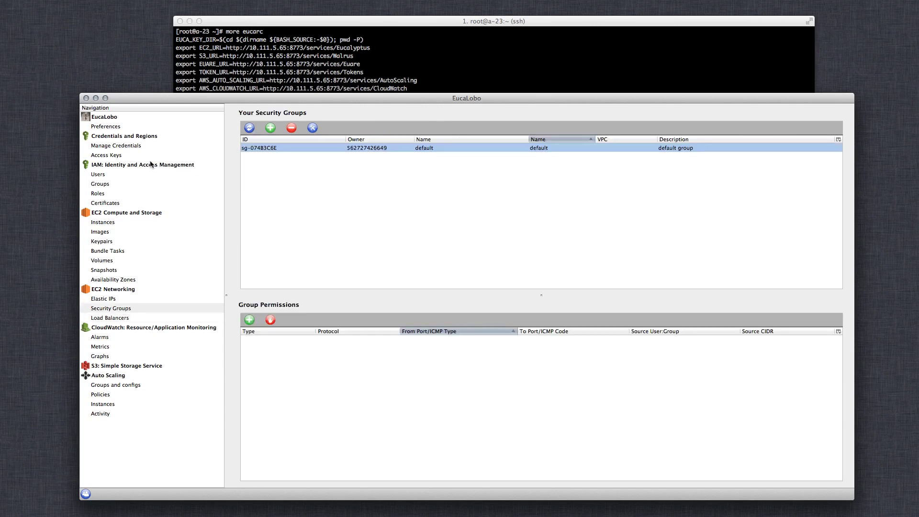
{"action": "left_click", "coordinate": [105, 223]}
{"action": "left_click", "coordinate": [124, 146]}
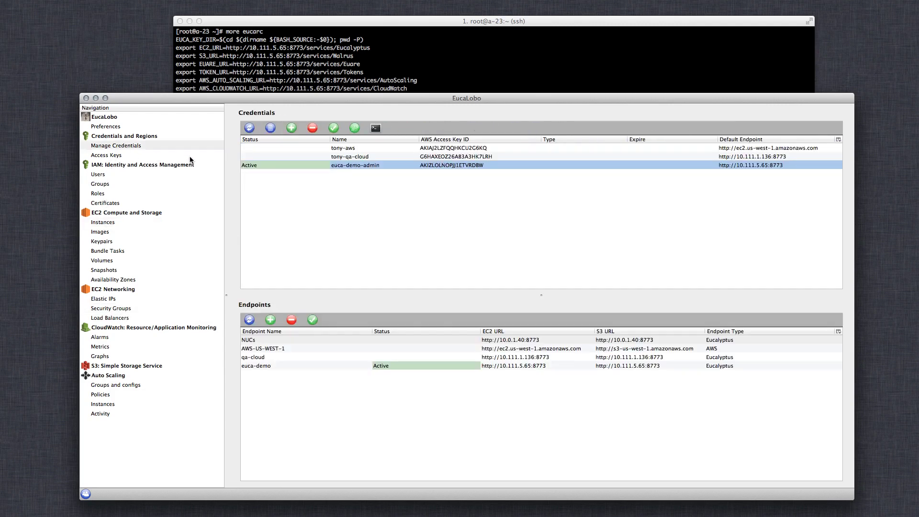
{"action": "left_click", "coordinate": [361, 150]}
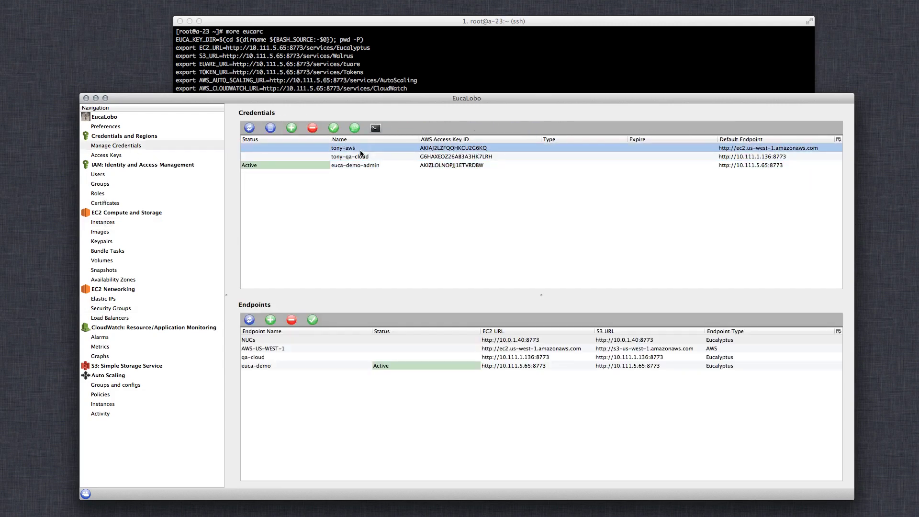
{"action": "left_click", "coordinate": [334, 128]}
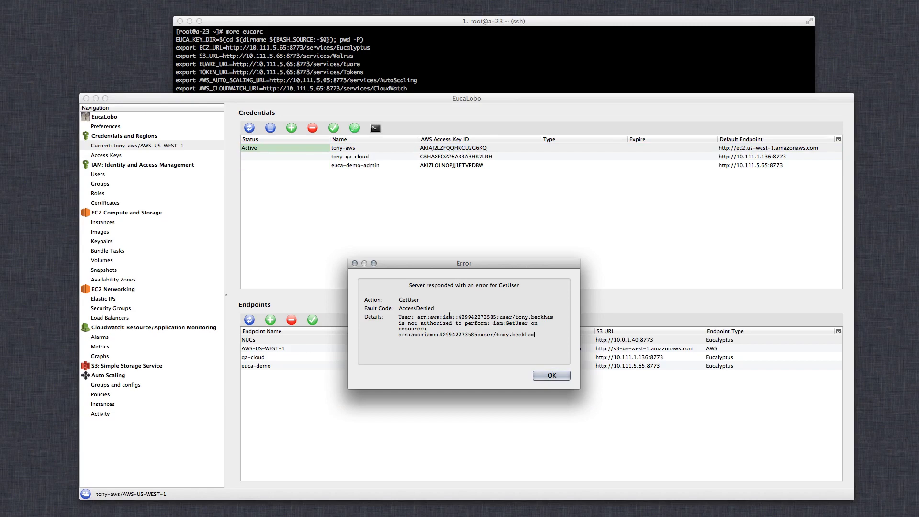
{"action": "left_click", "coordinate": [550, 376]}
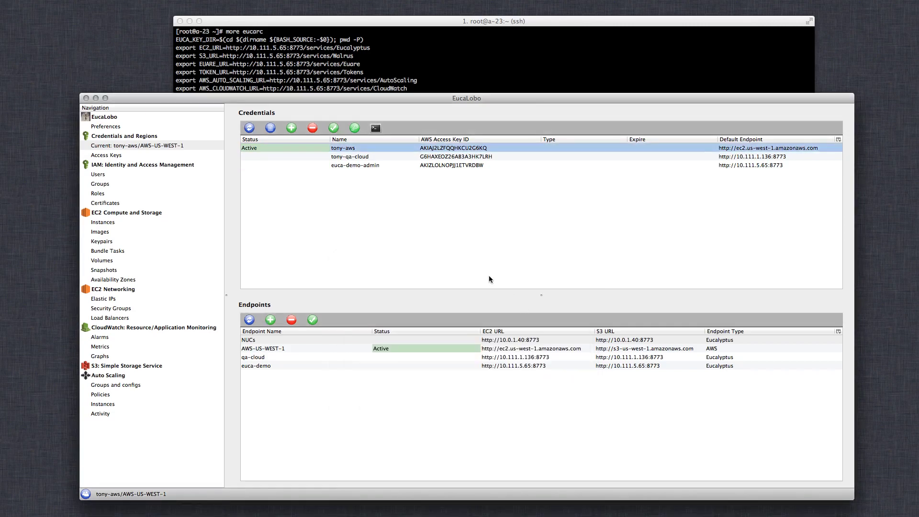
{"action": "left_click", "coordinate": [115, 223]}
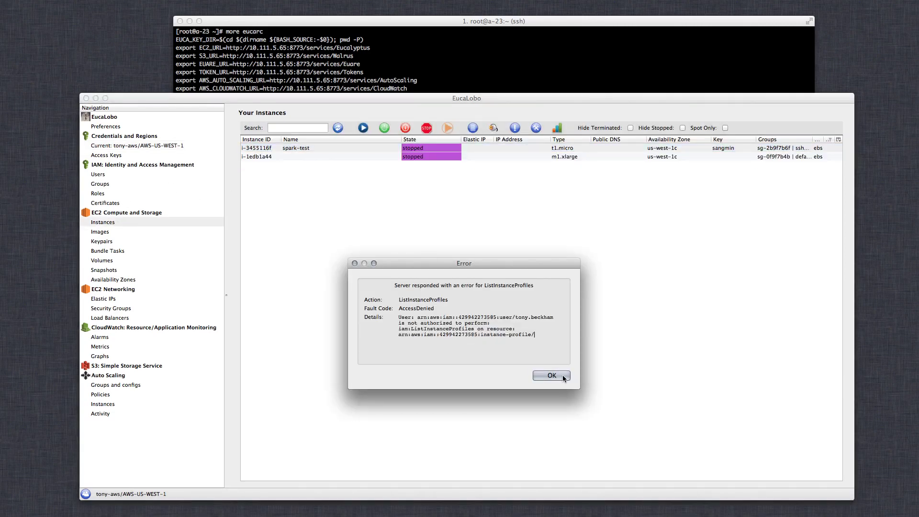
{"action": "left_click", "coordinate": [551, 376]}
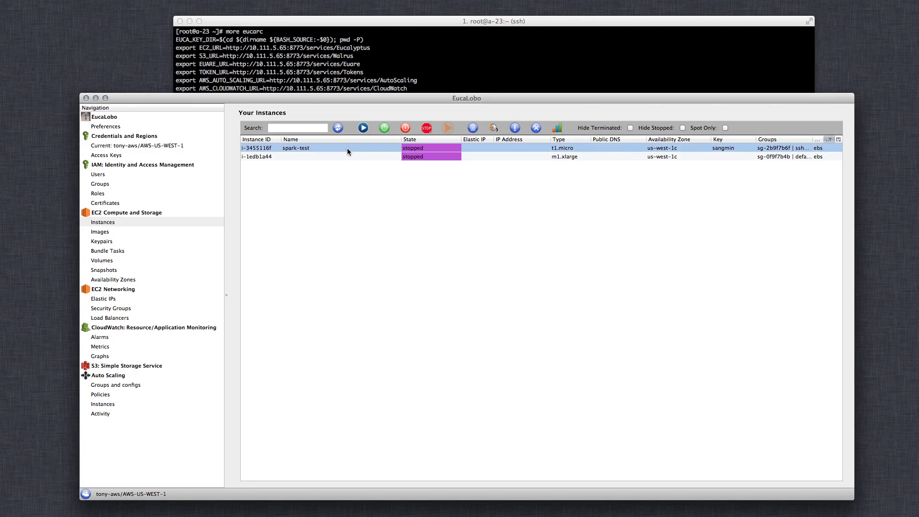
{"action": "left_click", "coordinate": [111, 234]}
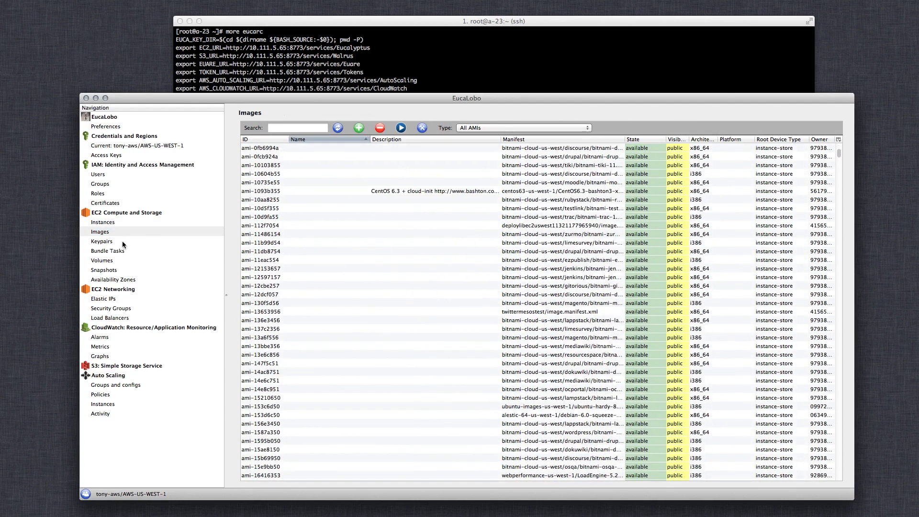
{"action": "left_click", "coordinate": [126, 148]}
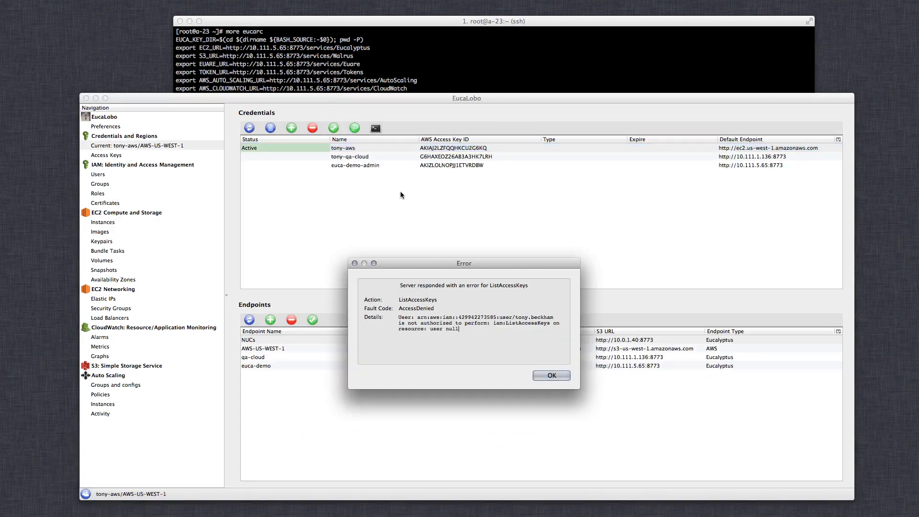
{"action": "left_click", "coordinate": [550, 376]}
{"action": "left_click", "coordinate": [359, 164]}
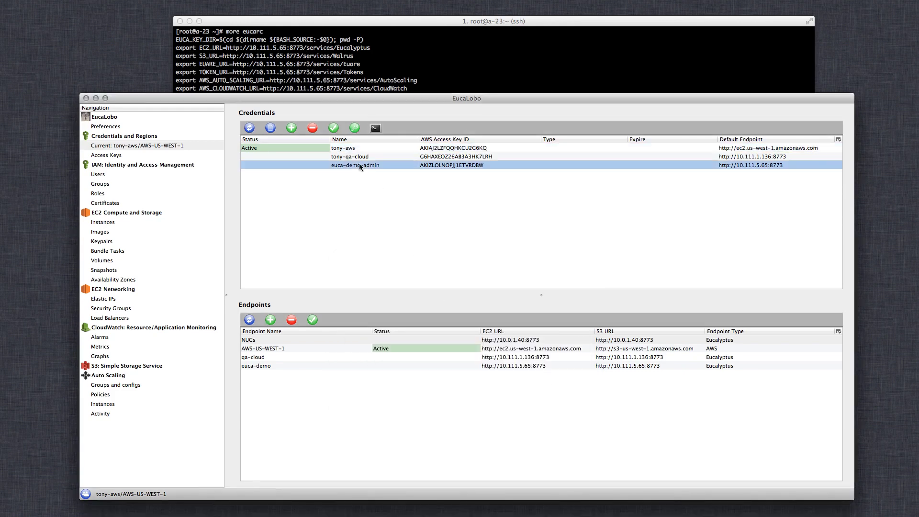
{"action": "left_click", "coordinate": [333, 128]}
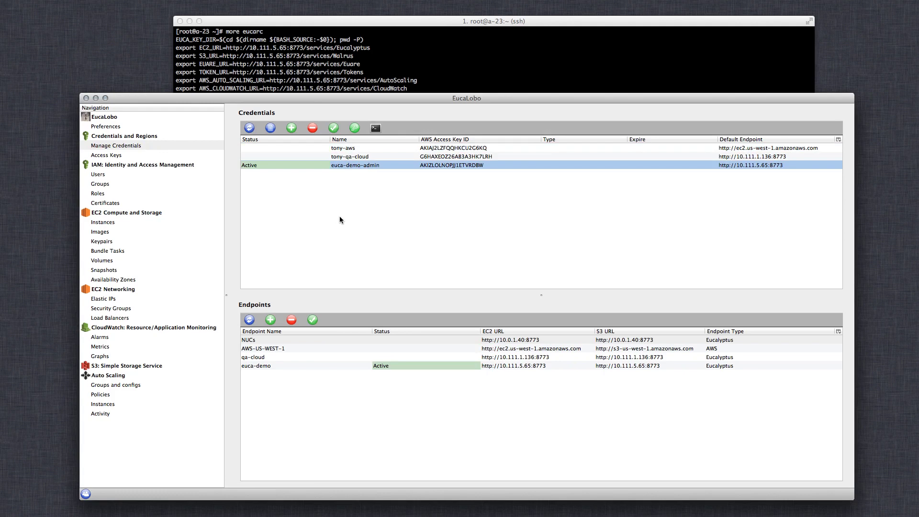